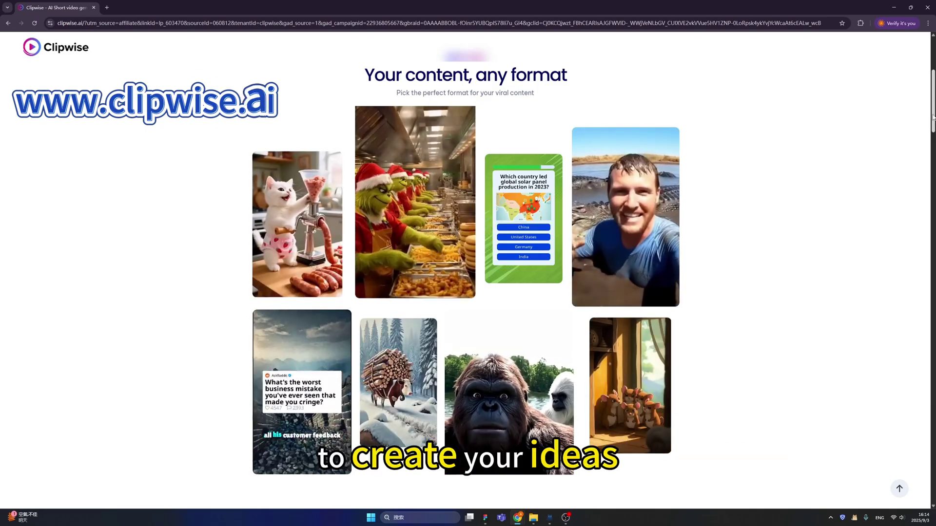
Step: Scroll the Clipwise homepage down to the 'Create viral videos in three easy steps' section
left_click_drag(932, 119, 932, 172)
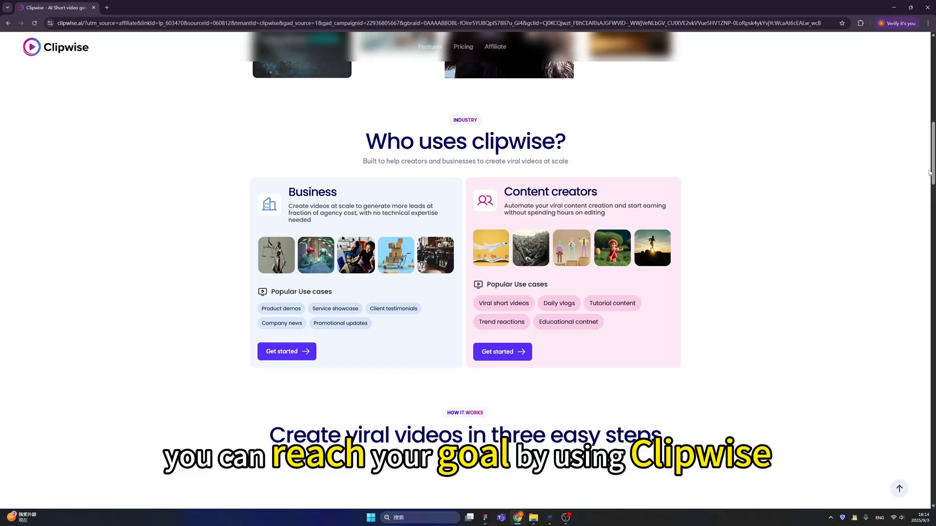
left_click_drag(933, 172, 934, 199)
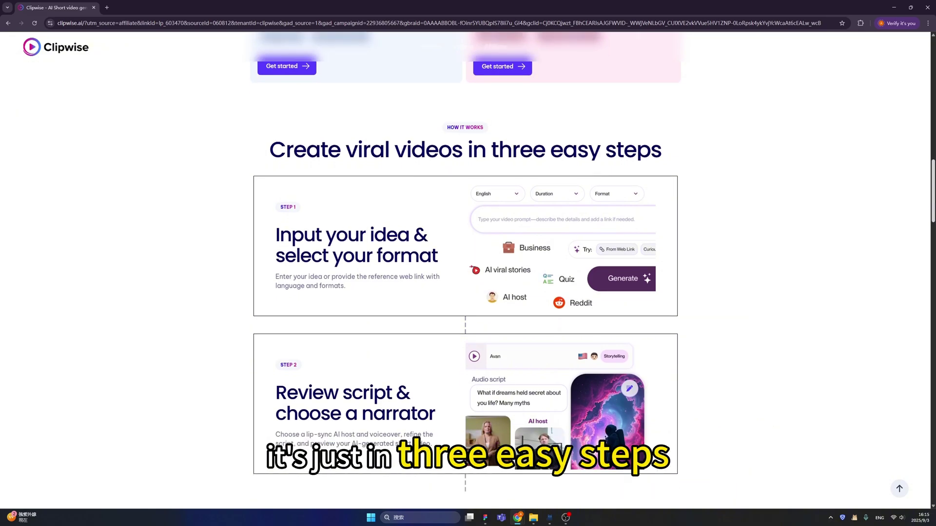
Step: Scroll past Steps 1–3 to the 'Download, share and get viral' stage of the landing page
scroll(892, 229, "down", 1)
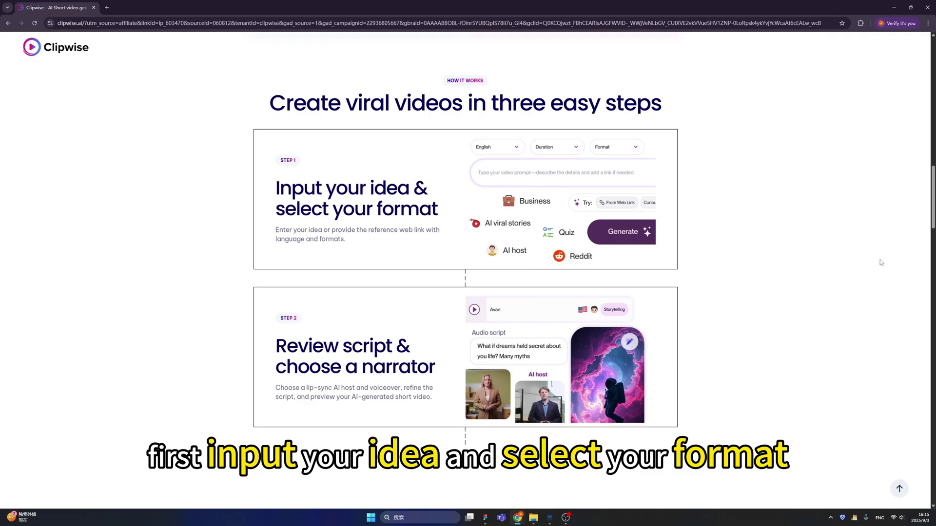
scroll(922, 243, "down", 3)
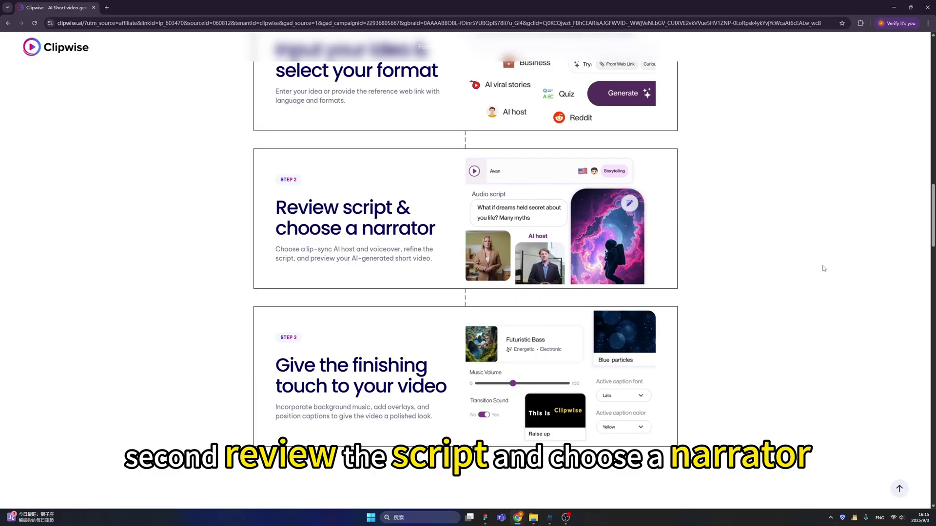
scroll(933, 253, "down", 2)
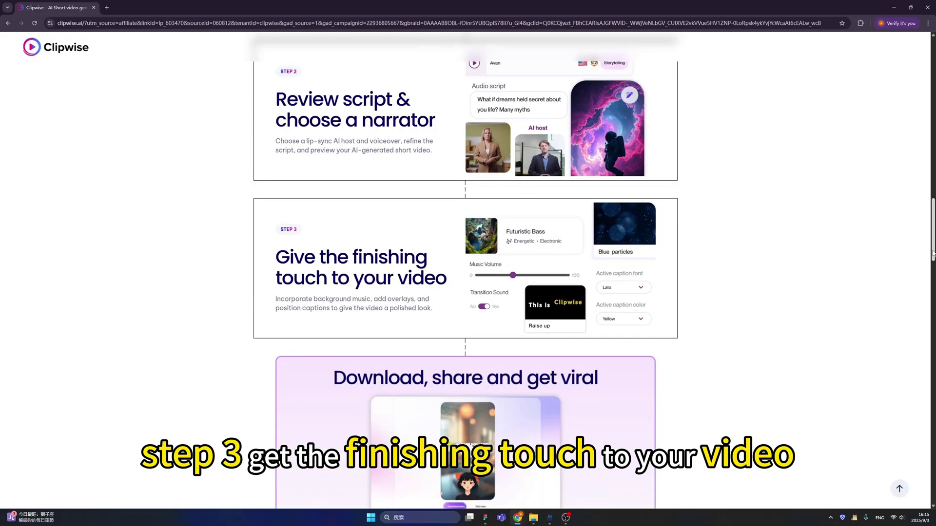
scroll(933, 254, "down", 3)
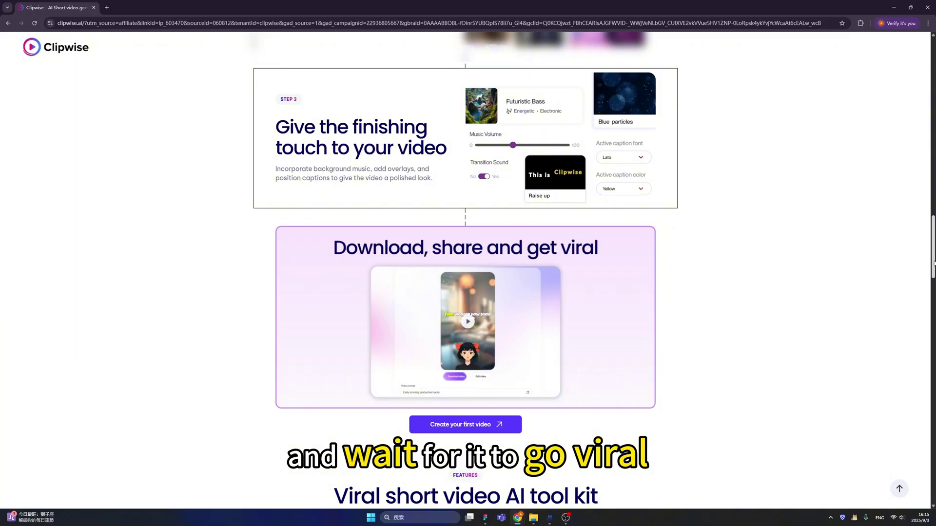
scroll(934, 264, "down", 7)
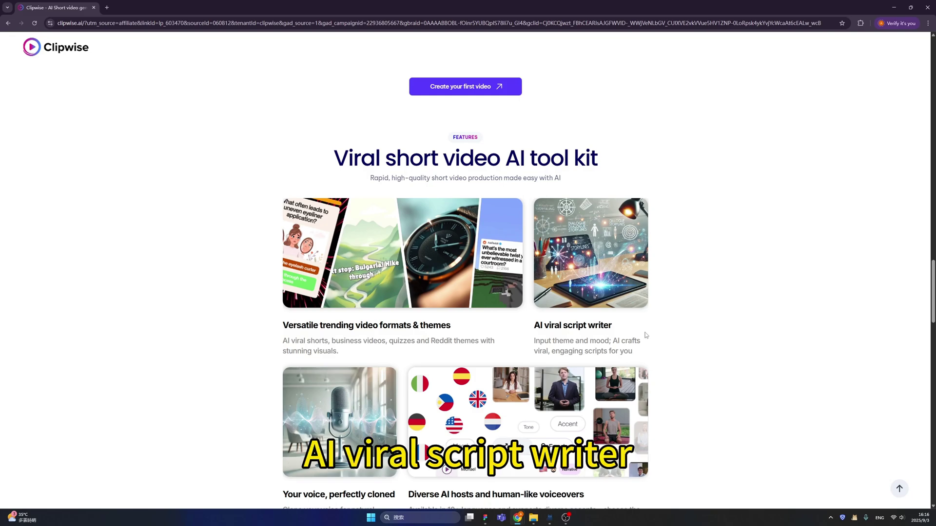
Step: Scroll through the feature cards and open the Clipwise studio Dashboard workspace
scroll(272, 321, "down", 4)
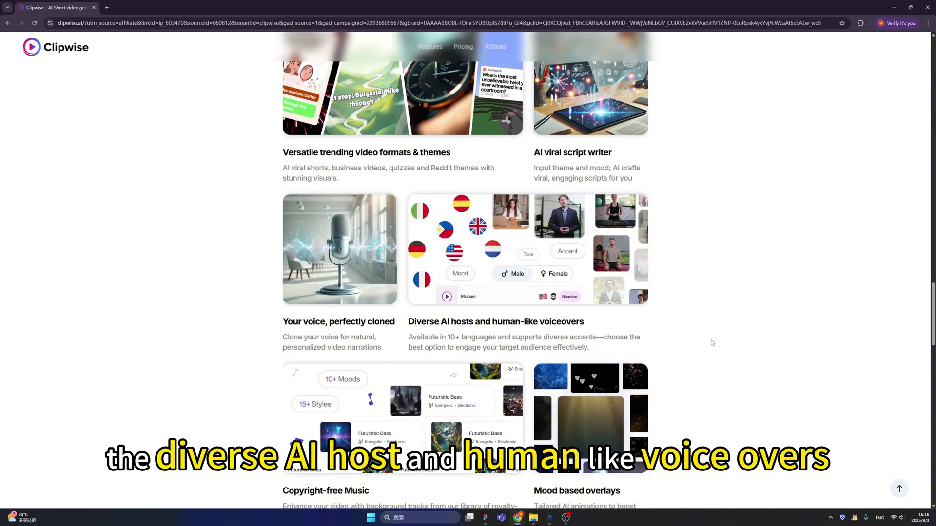
scroll(711, 340, "down", 3)
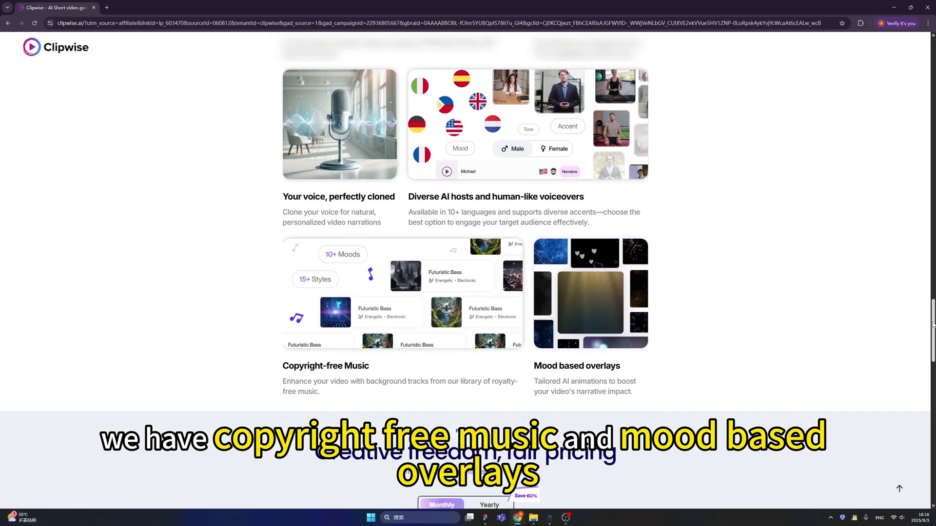
scroll(933, 325, "down", 1)
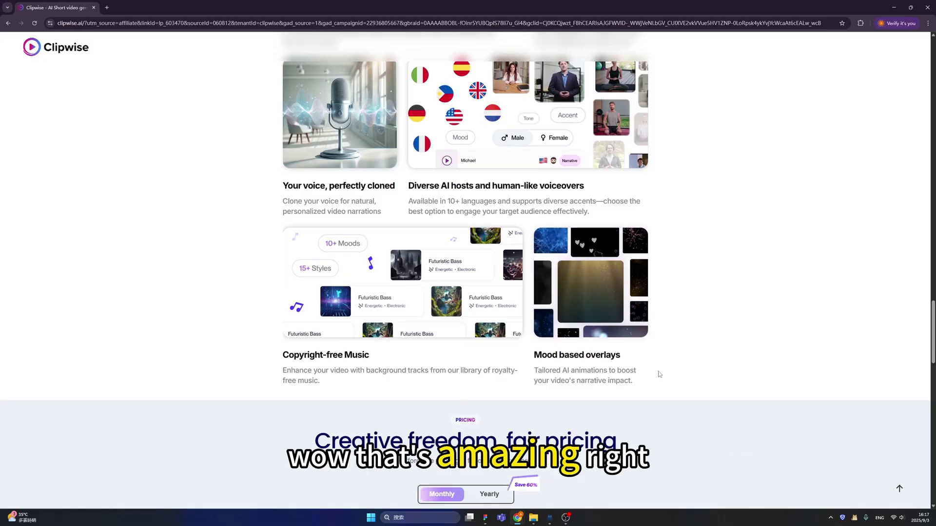
left_click(932, 414)
left_click_drag(933, 415, 932, 73)
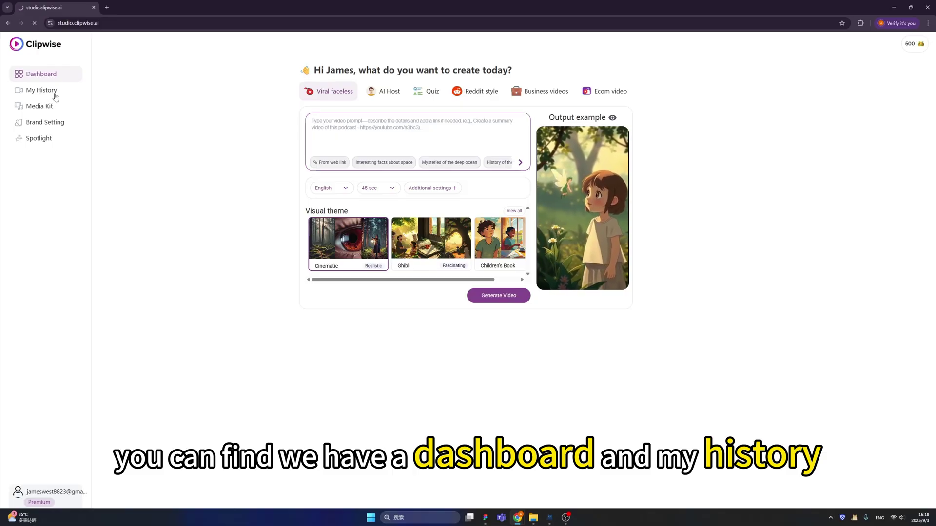
left_click(56, 127)
left_click(48, 141)
left_click(54, 76)
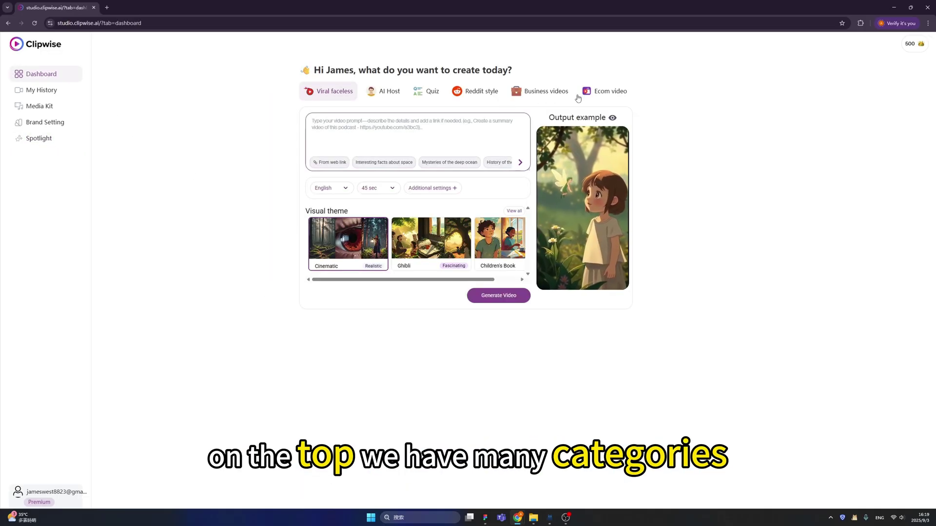
left_click(387, 96)
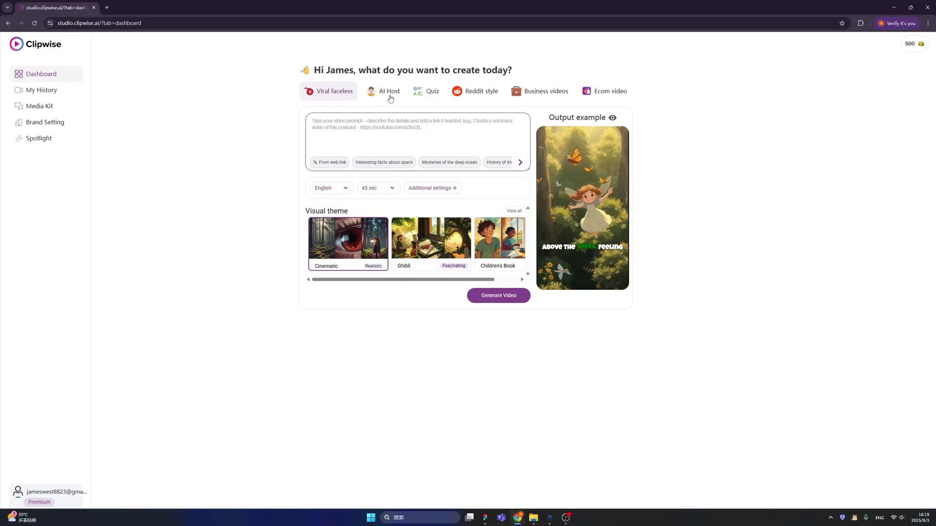
left_click(431, 94)
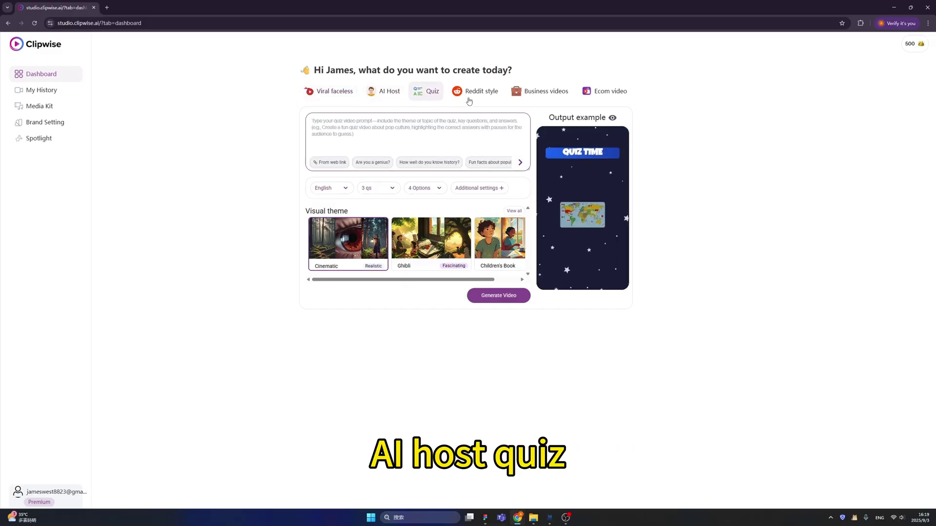
left_click(490, 100)
left_click(519, 100)
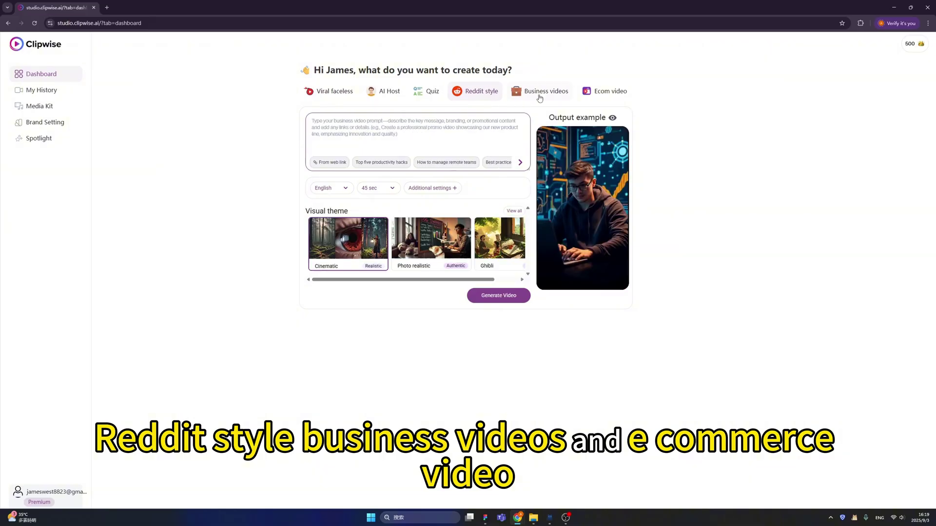
left_click(608, 96)
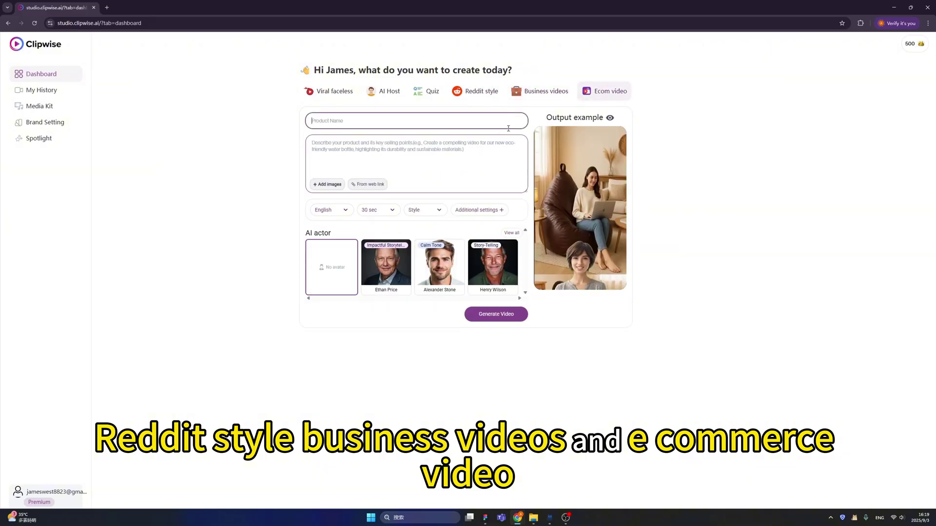
left_click(322, 93)
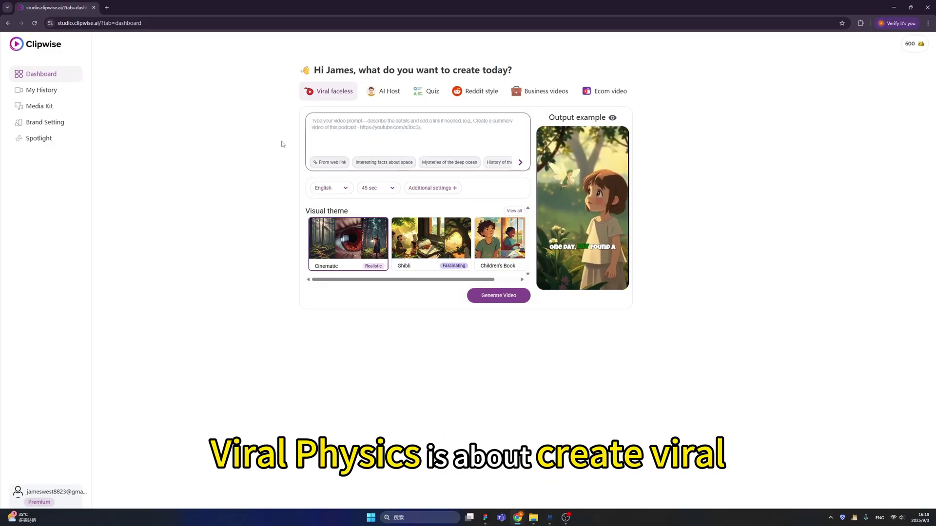
Step: Enter the video prompt 'the love story between a monster and pricness'
left_click(339, 147)
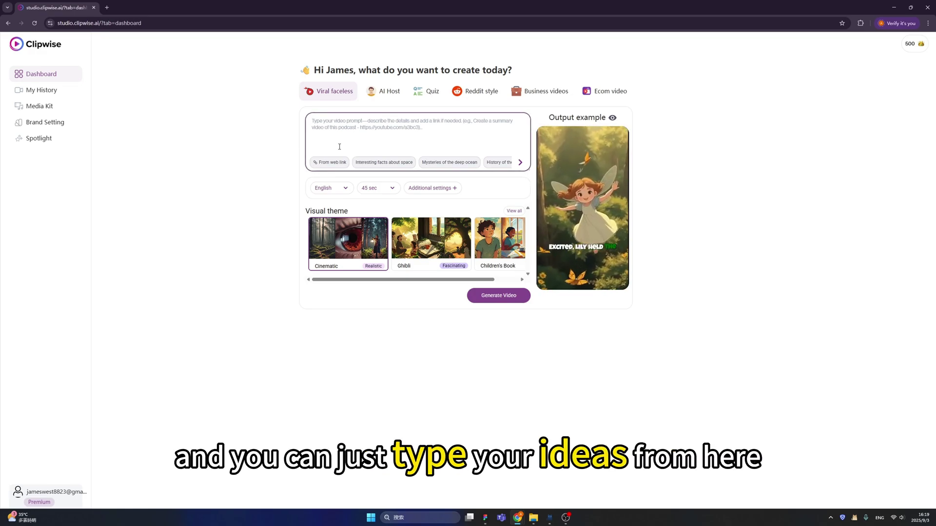
type("the love story between a monster and pricness")
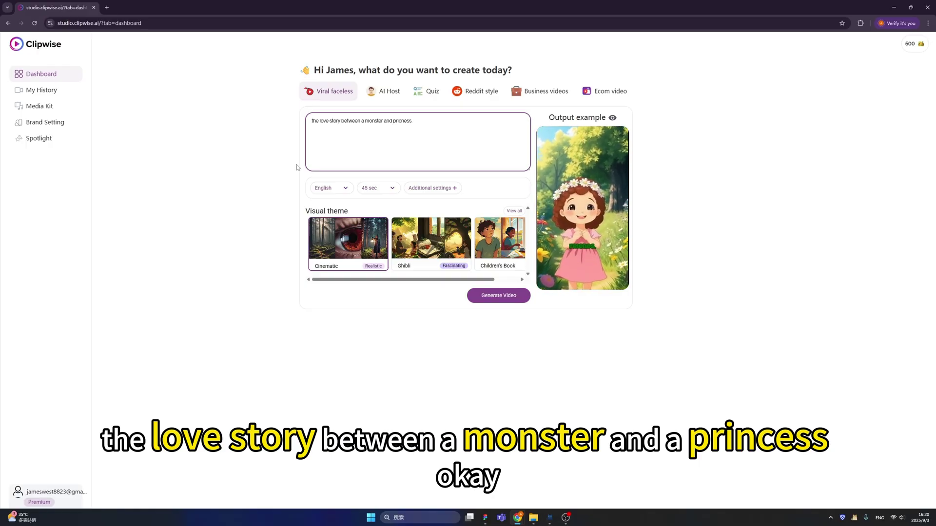
left_click(296, 166)
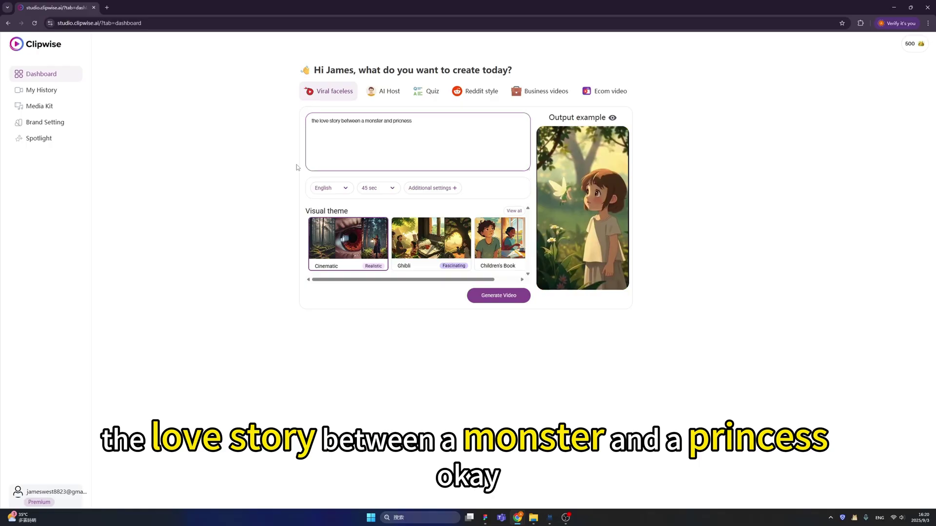
left_click(346, 191)
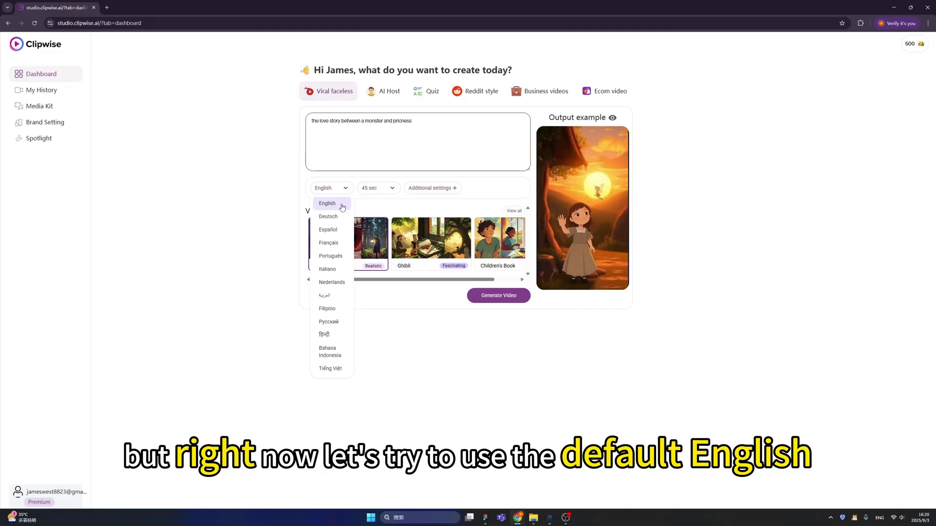
Step: Keep English as the video language and set the duration to 30 sec
left_click(342, 203)
left_click(377, 188)
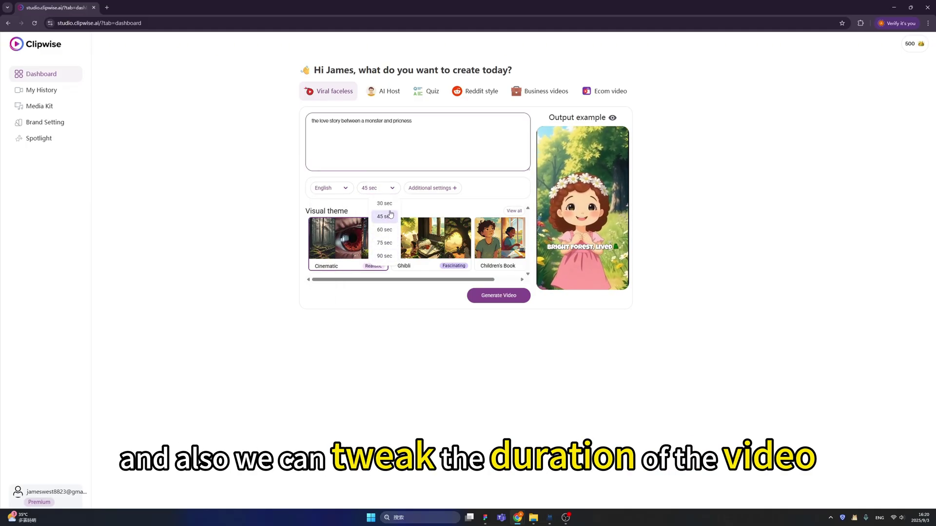
left_click(385, 204)
Step: In Additional settings choose Casual tone, Storytelling style, Beginner Friendly audience and Fluid animation - Medium images
left_click(436, 188)
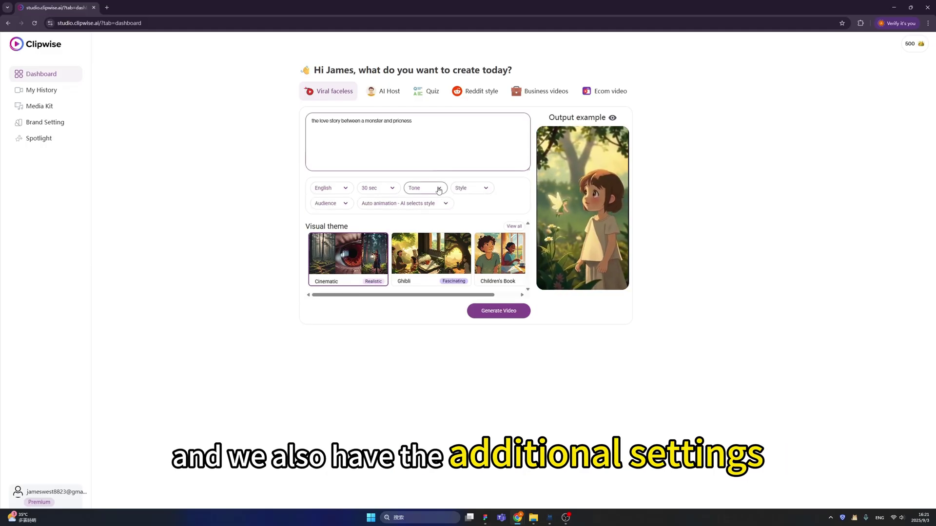
left_click(438, 189)
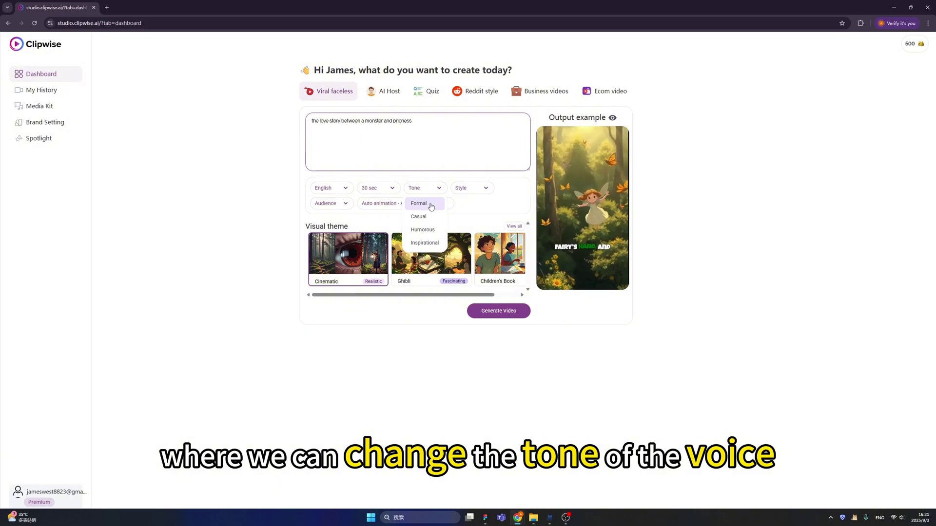
left_click(422, 216)
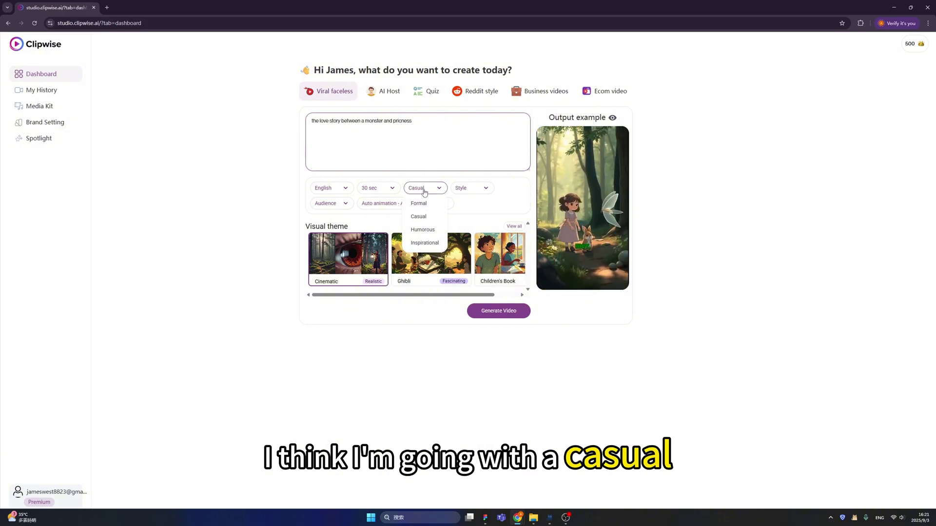
left_click(480, 189)
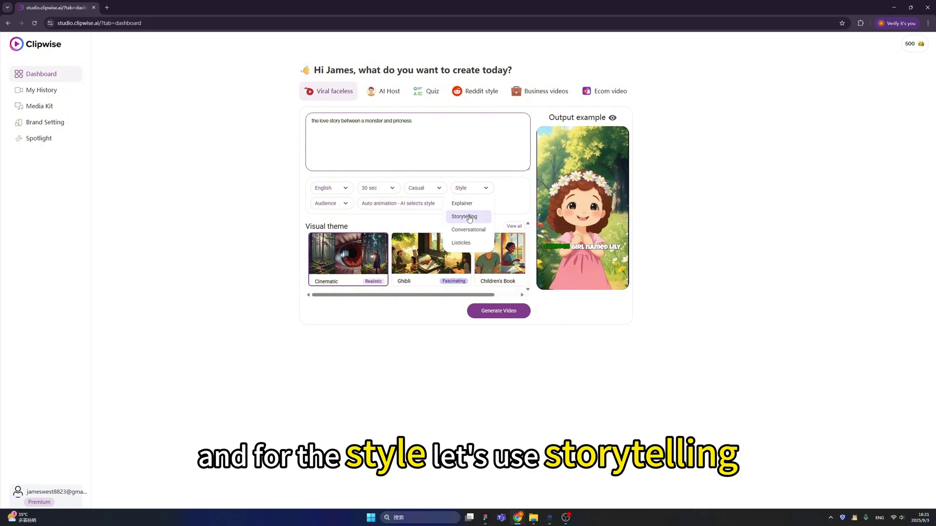
left_click(471, 219)
left_click(331, 203)
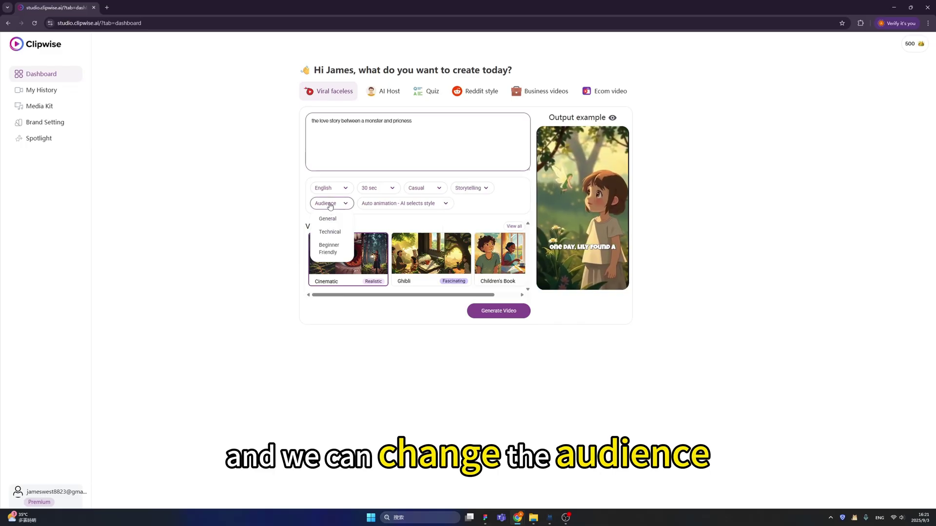
left_click(336, 252)
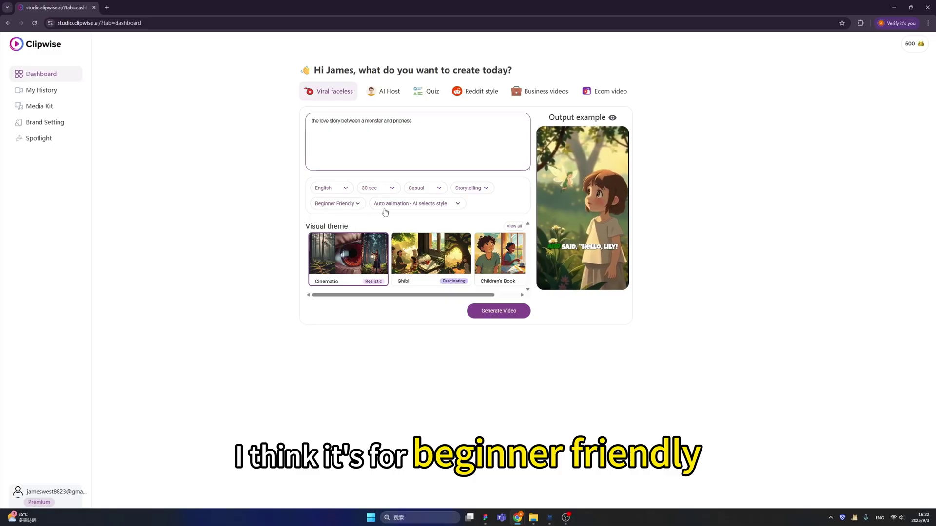
left_click(447, 205)
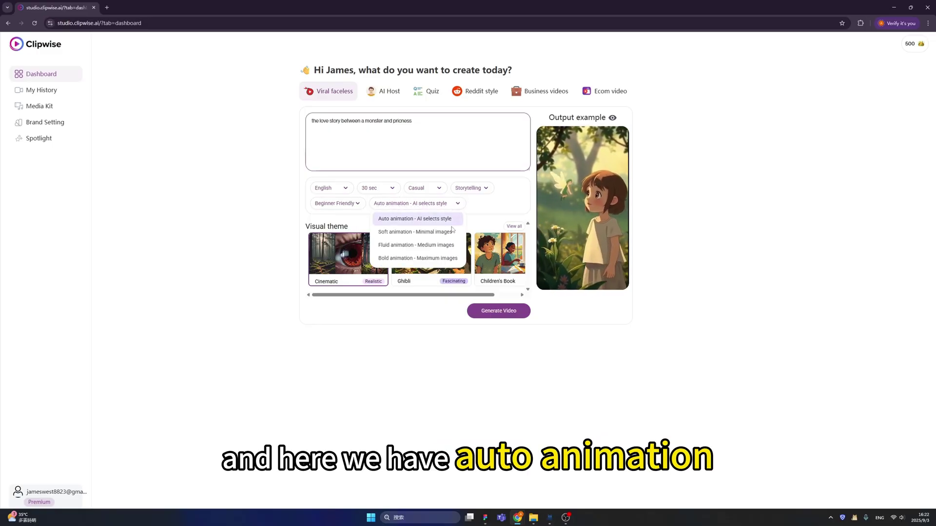
left_click(448, 246)
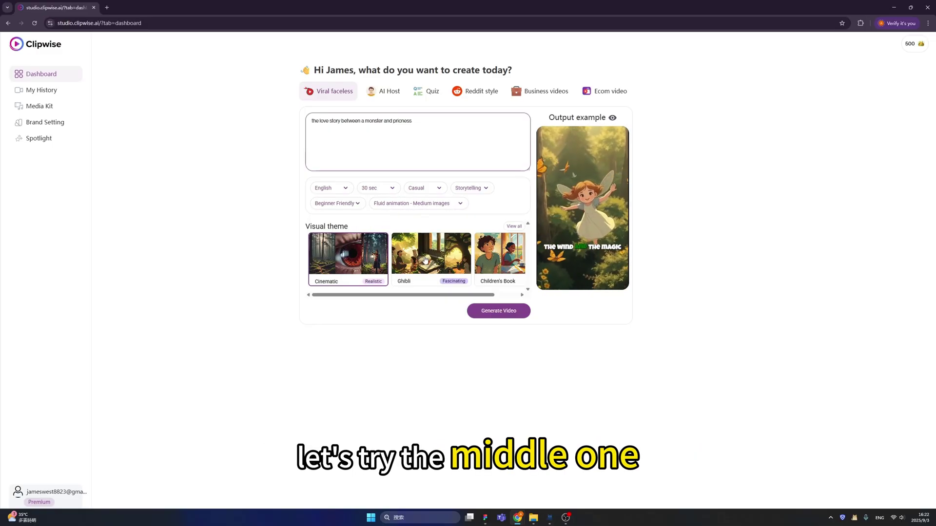
Step: Pick the 3D Pixar theme from the full visual theme gallery and generate the script
left_click(514, 227)
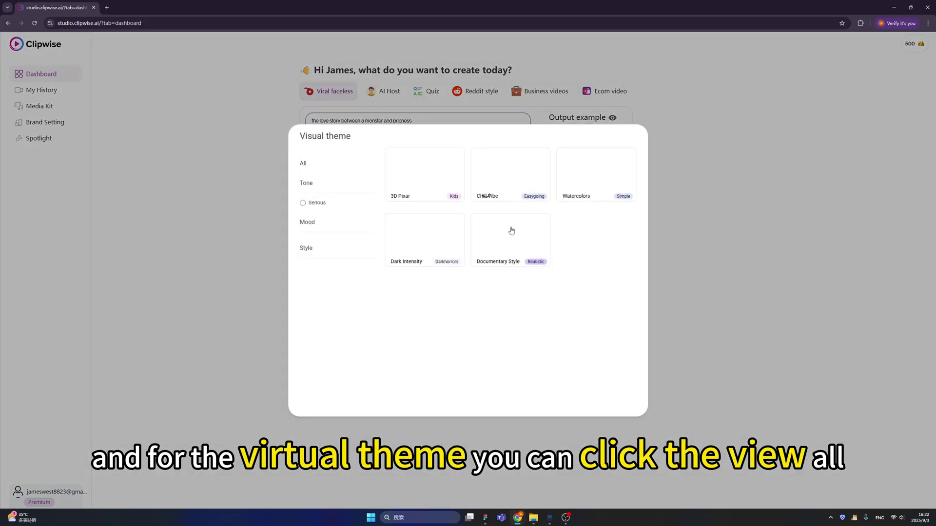
scroll(546, 281, "down", 2)
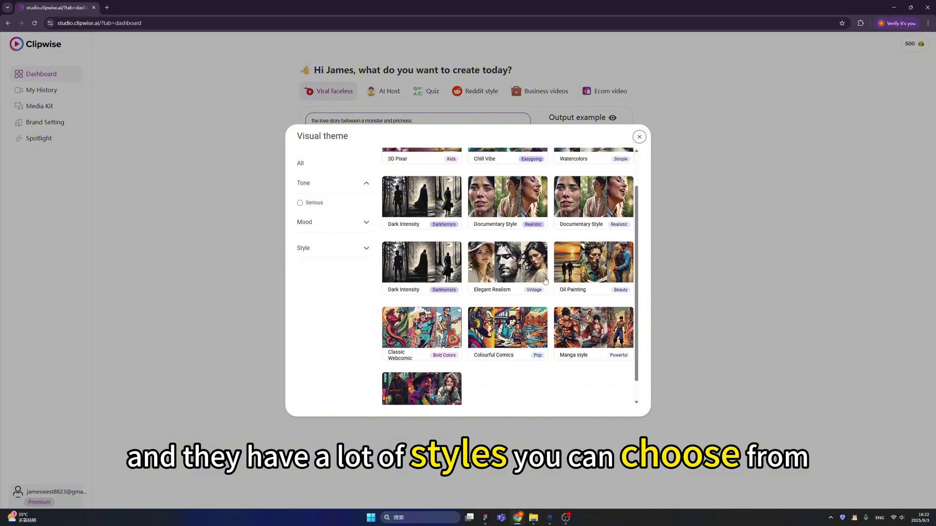
scroll(539, 295, "up", 1)
scroll(539, 295, "up", 1)
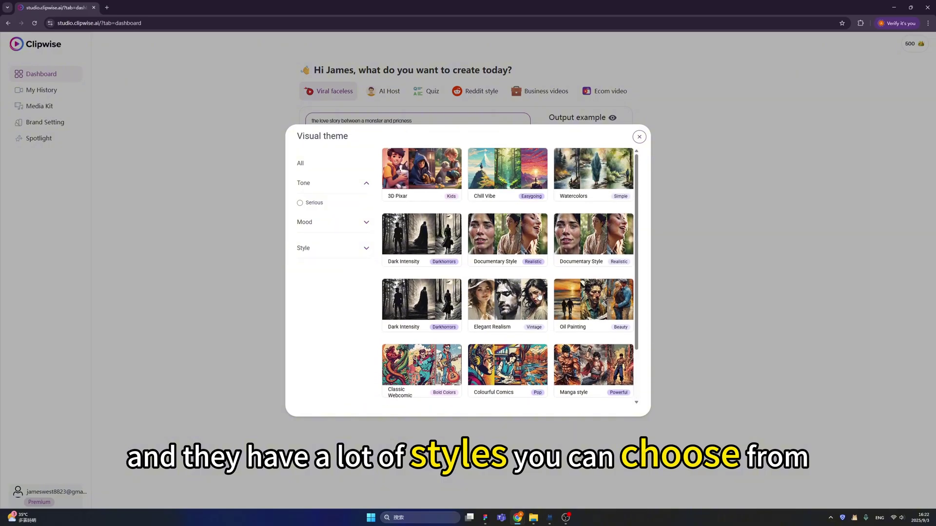
left_click(421, 172)
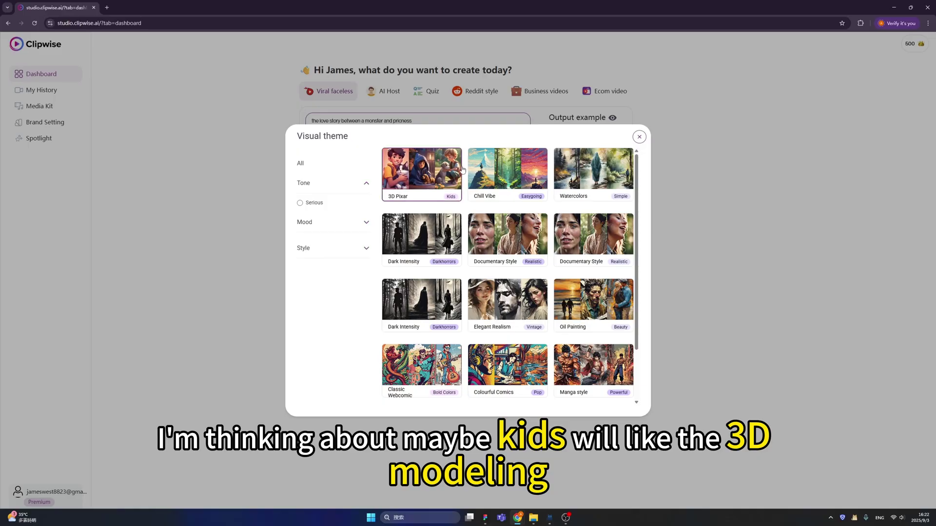
left_click(639, 137)
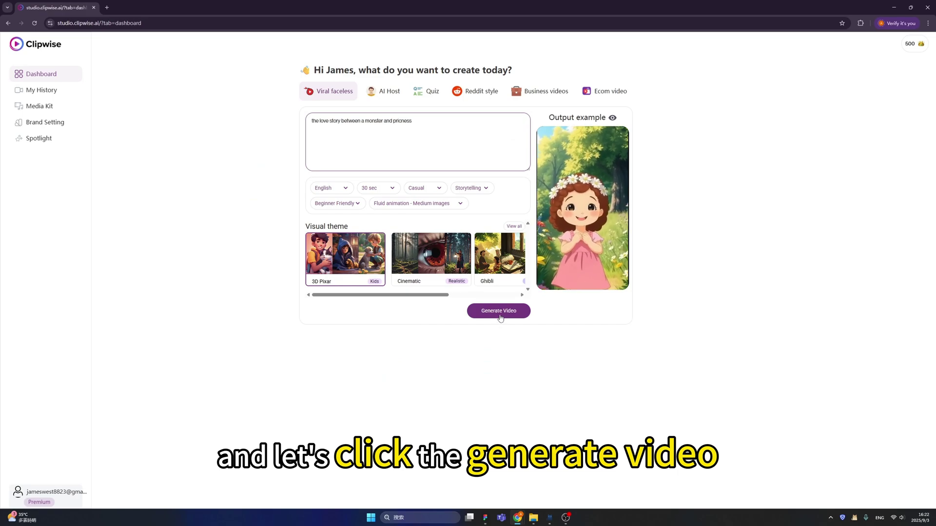
left_click(500, 312)
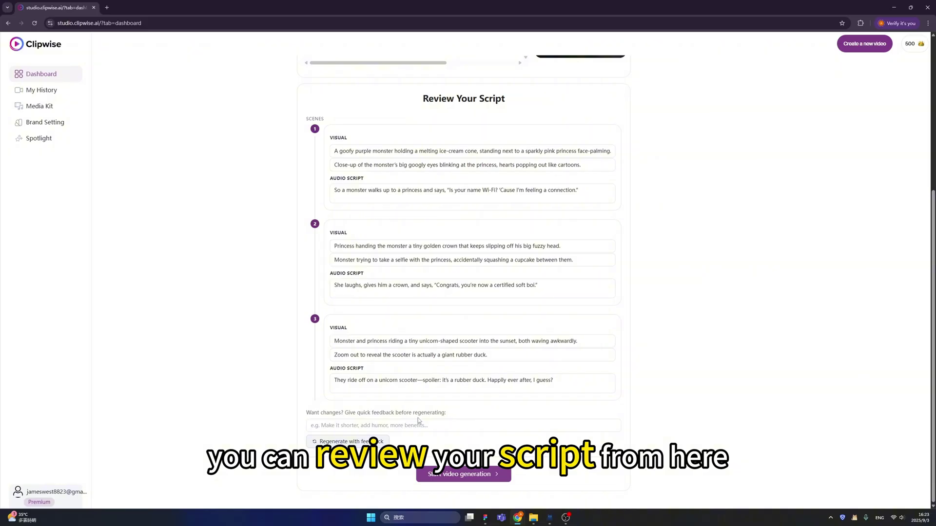
Step: Accept the three-scene script without feedback and start video generation
left_click(339, 425)
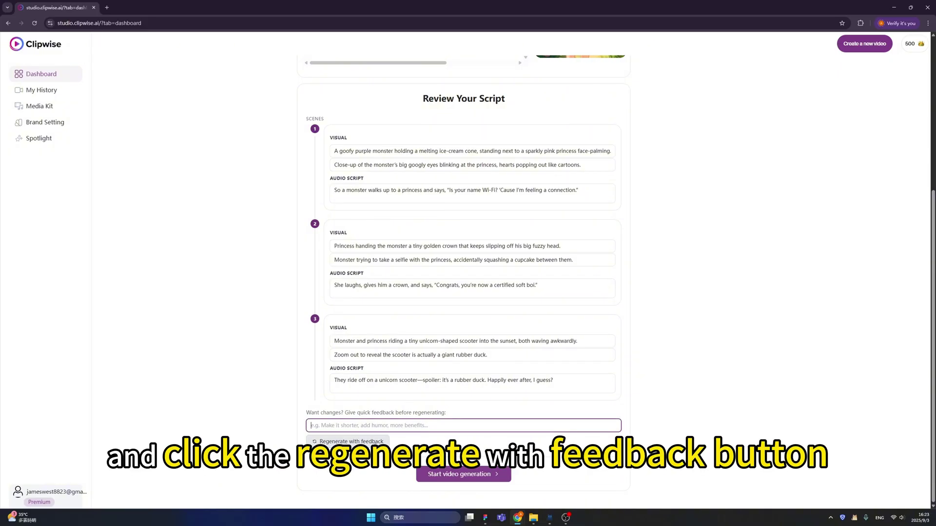
left_click(260, 434)
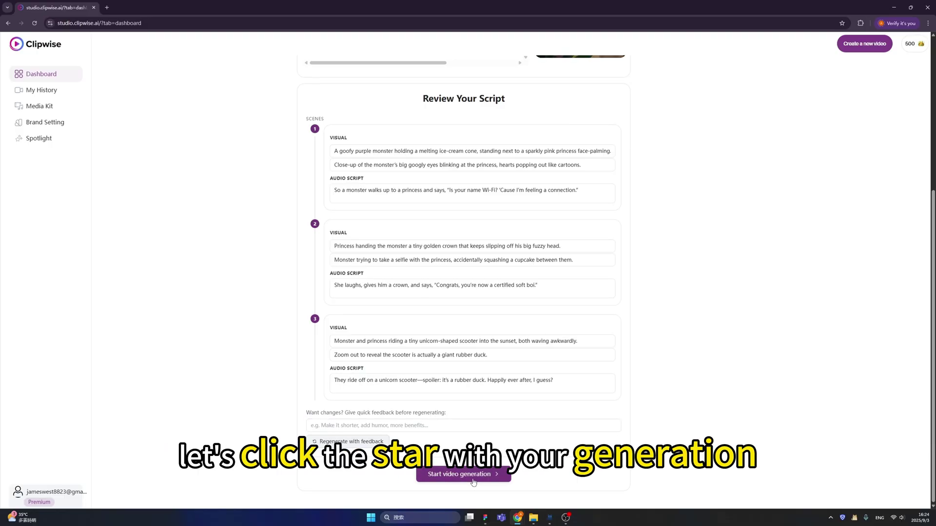
left_click(476, 478)
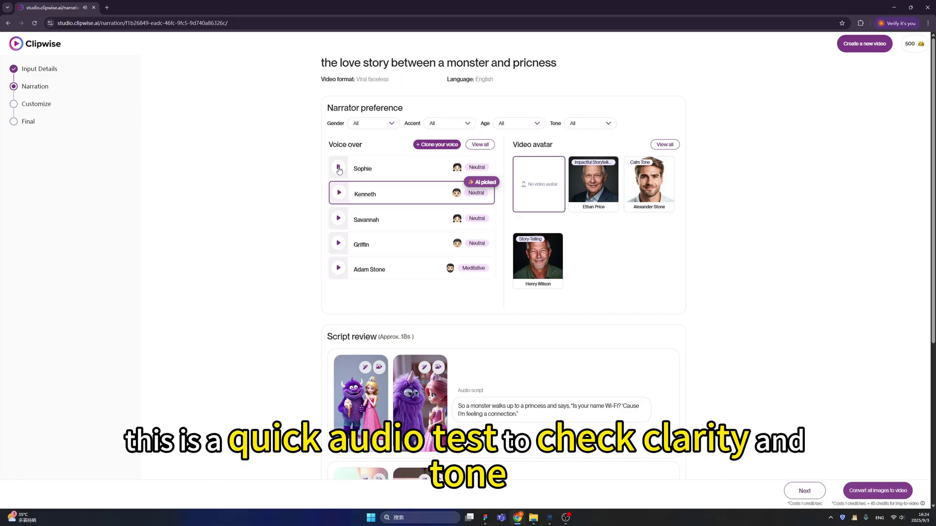
Step: Preview Savannah's voice and select her as the narrator
left_click(338, 219)
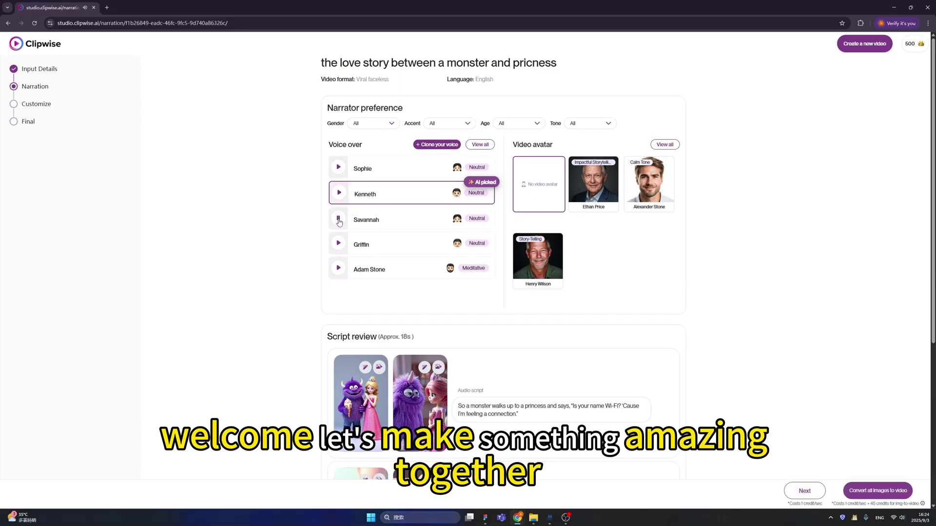
left_click(396, 225)
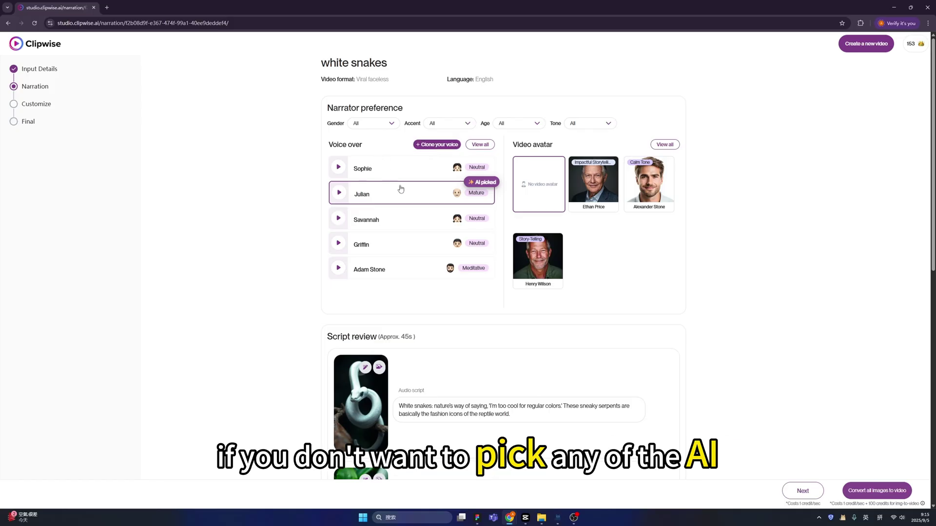
Step: Start cloning your own voice and begin recording a voice sample
left_click(432, 148)
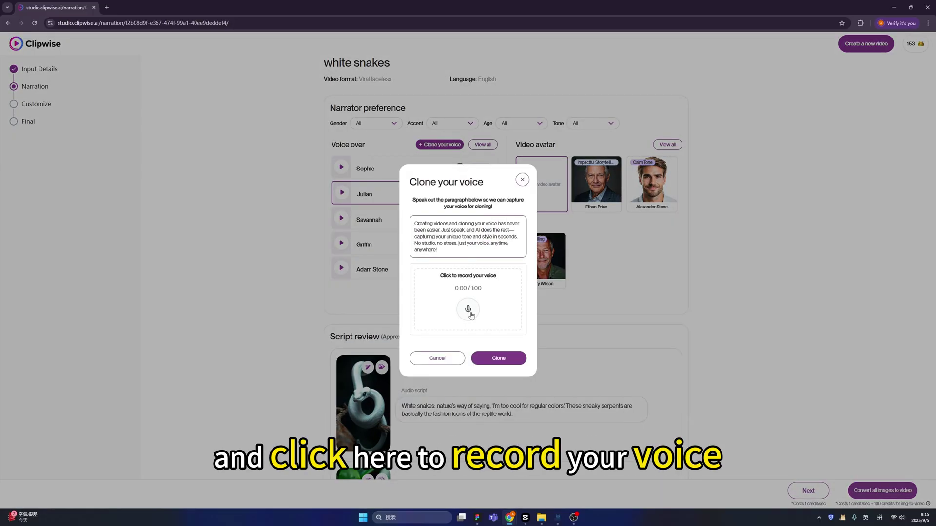
left_click(468, 310)
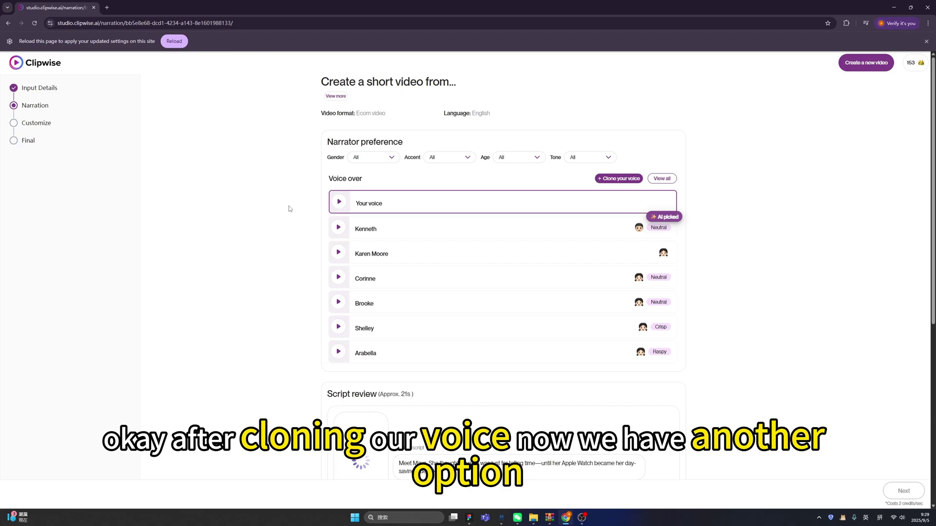
Step: Play and then stop a preview of the cloned 'Your voice' narrator
left_click(339, 202)
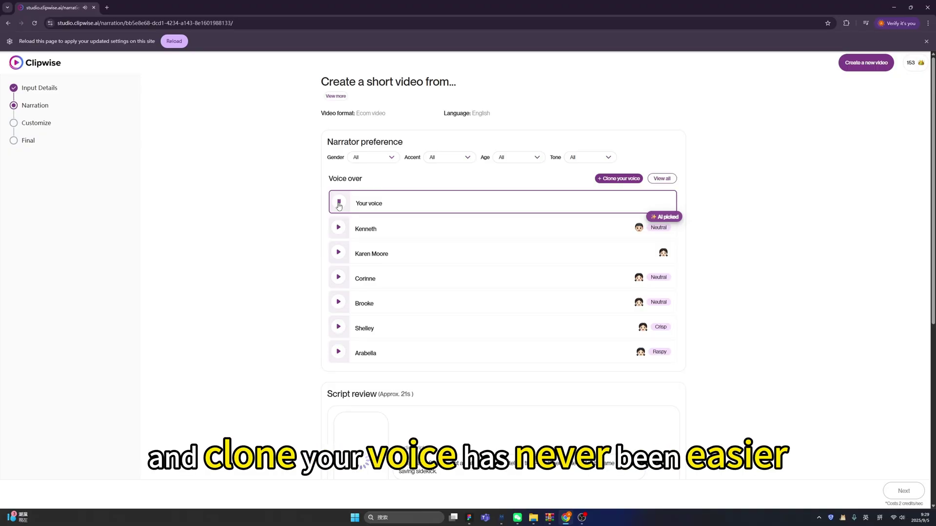
left_click(339, 202)
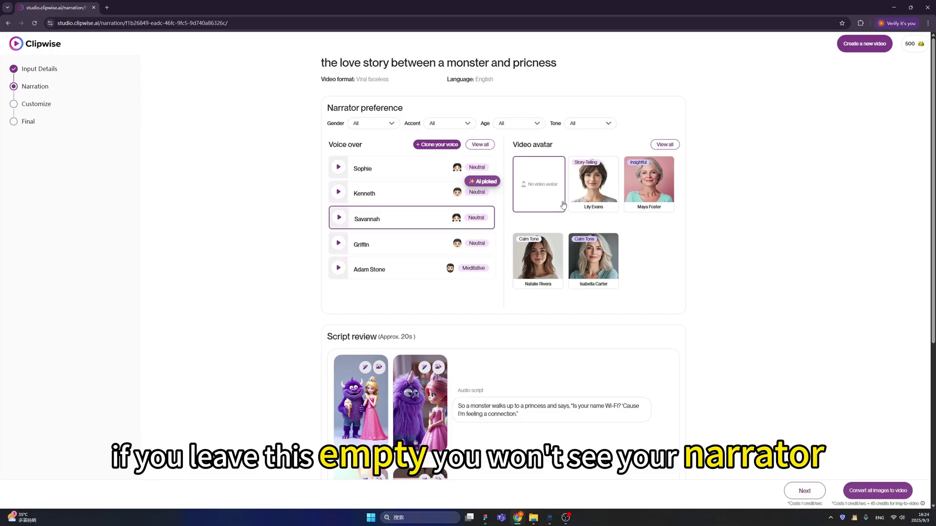
Step: Choose Lily Evans as the video avatar
left_click(603, 192)
scroll(727, 295, "down", 4)
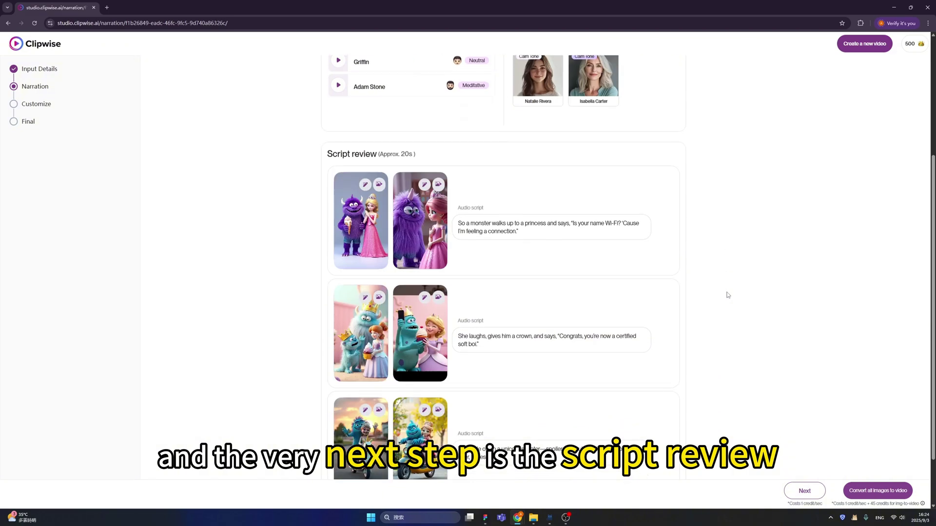
scroll(728, 295, "down", 1)
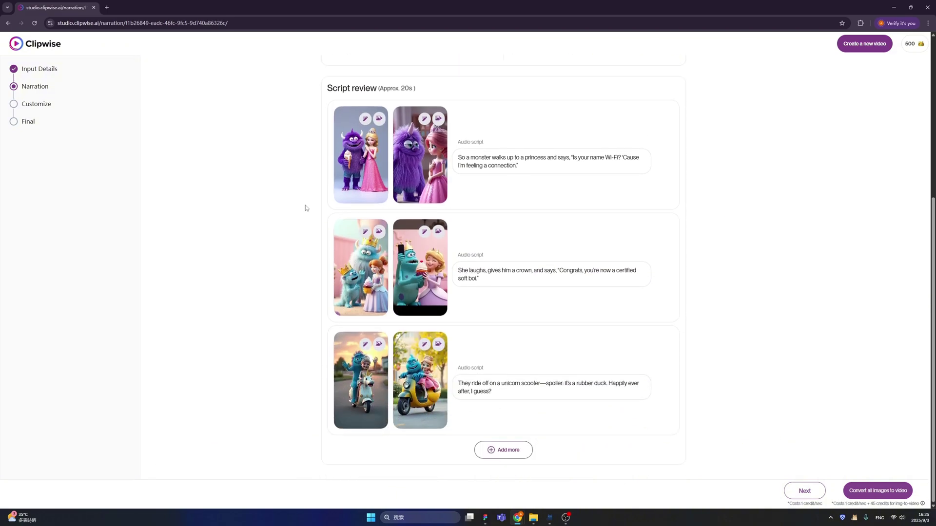
Step: Add 'purple' to scene 2's first image description and regenerate the image
left_click(365, 232)
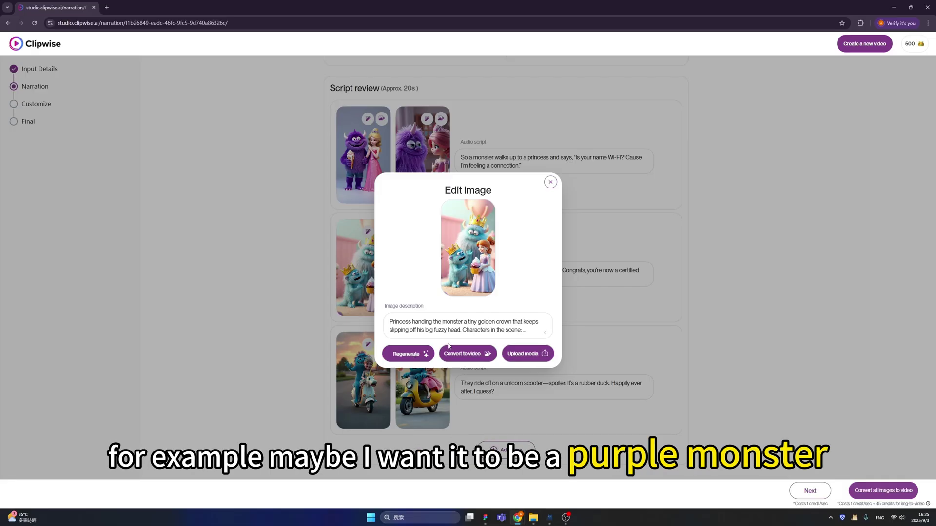
type("purple")
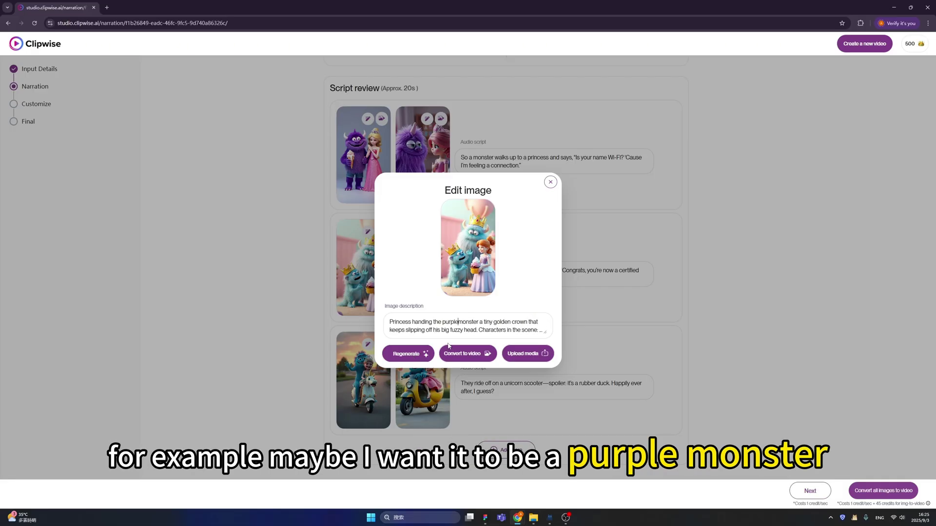
left_click(415, 354)
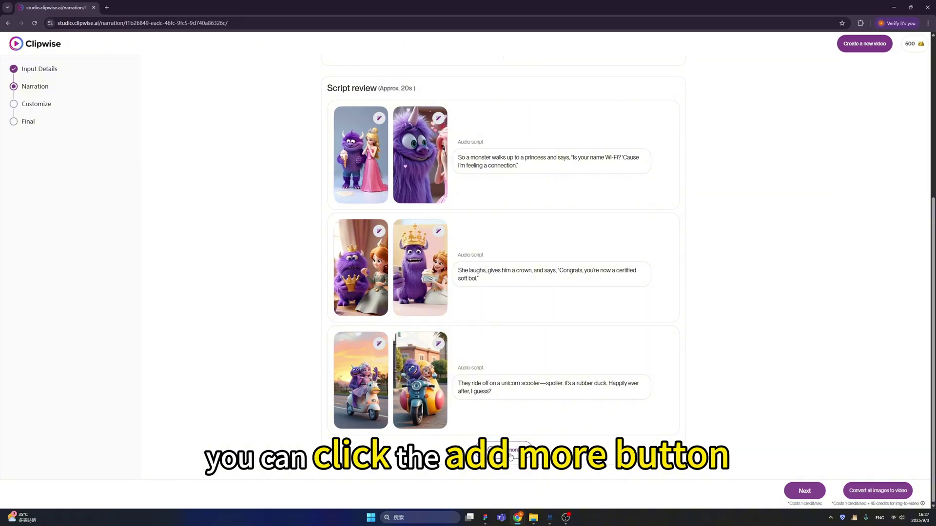
Step: Check scene 3's scooter clip in the editor without changes, then continue to Customize
left_click(438, 343)
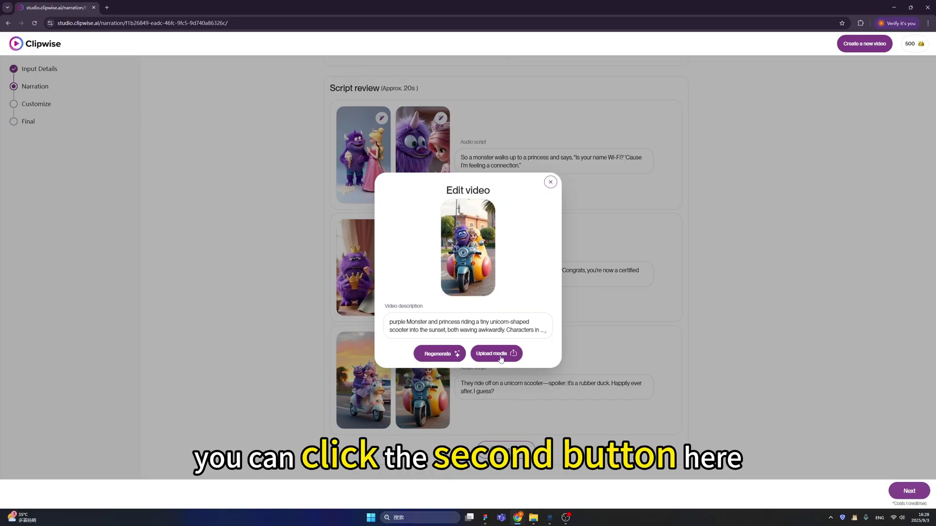
left_click(583, 355)
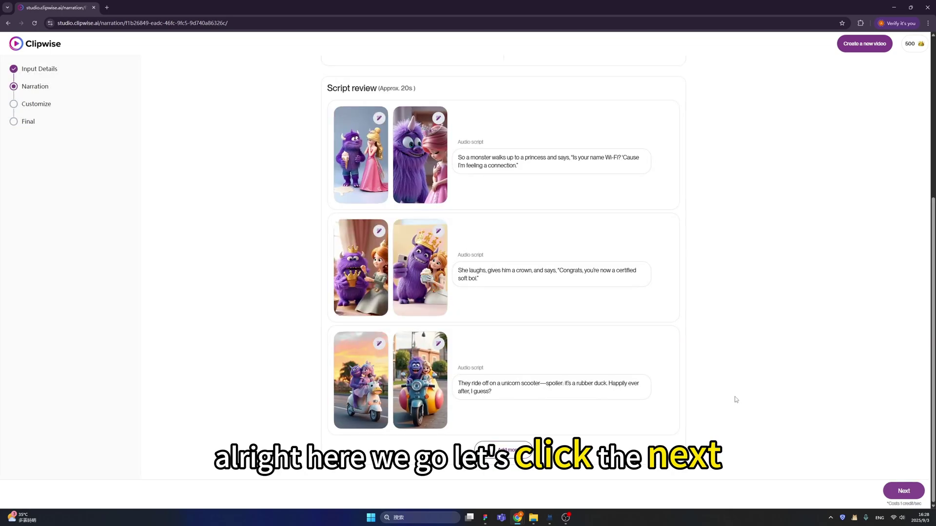
left_click(895, 491)
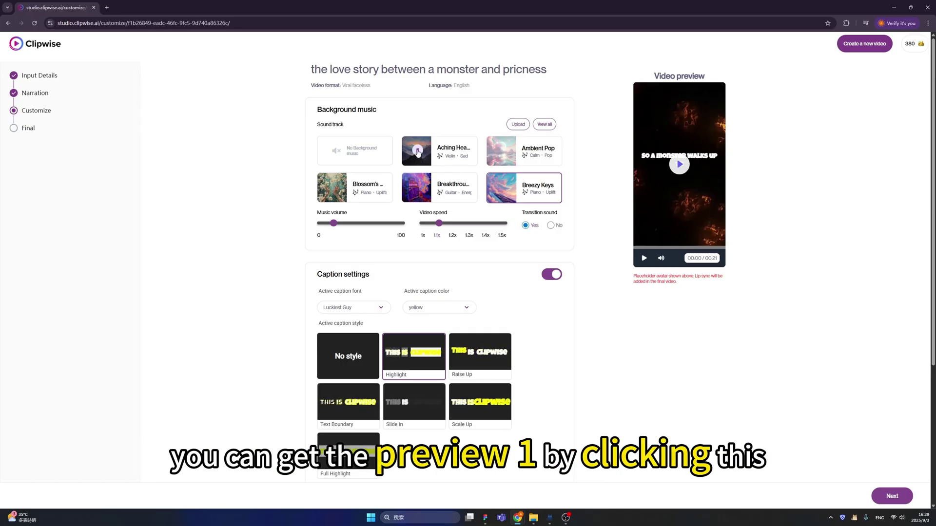
Step: Preview the Aching Heartstrings soundtrack and set the caption style to No style
left_click(418, 151)
left_click(418, 152)
scroll(575, 284, "down", 1)
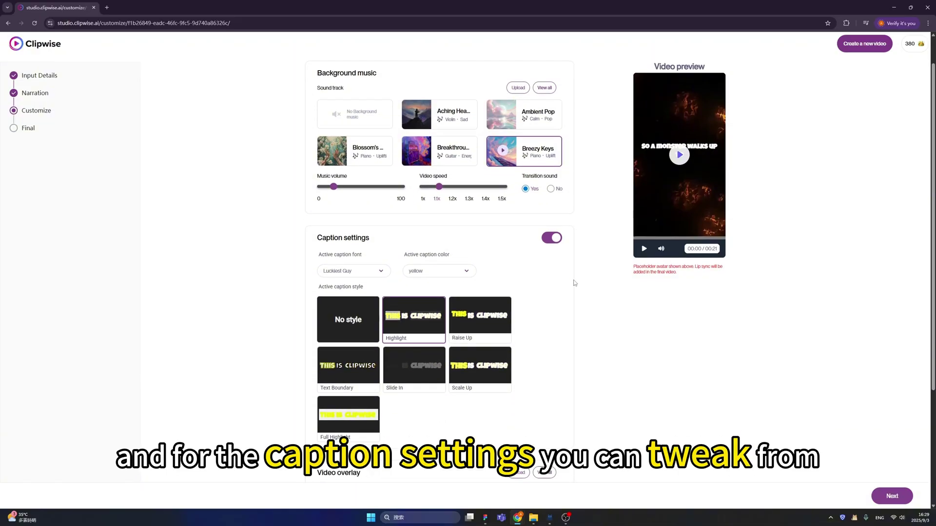
scroll(575, 284, "down", 2)
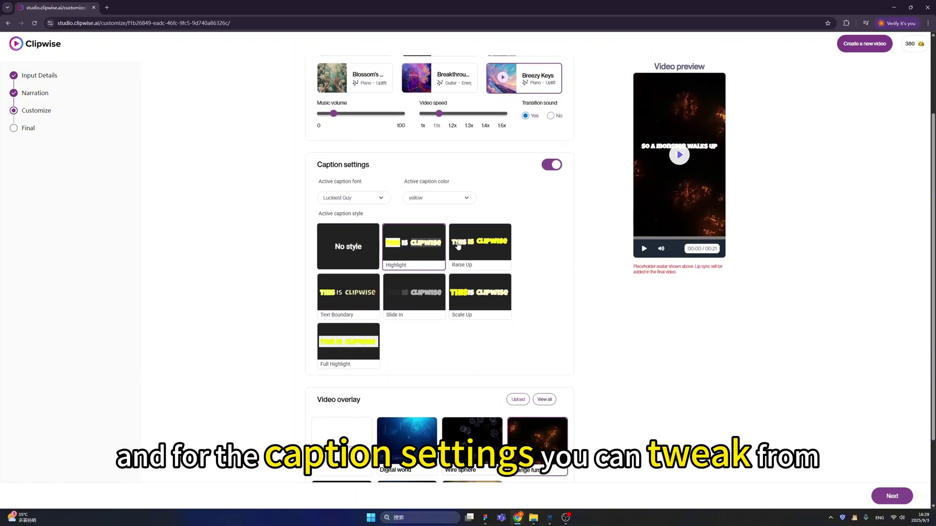
left_click(416, 250)
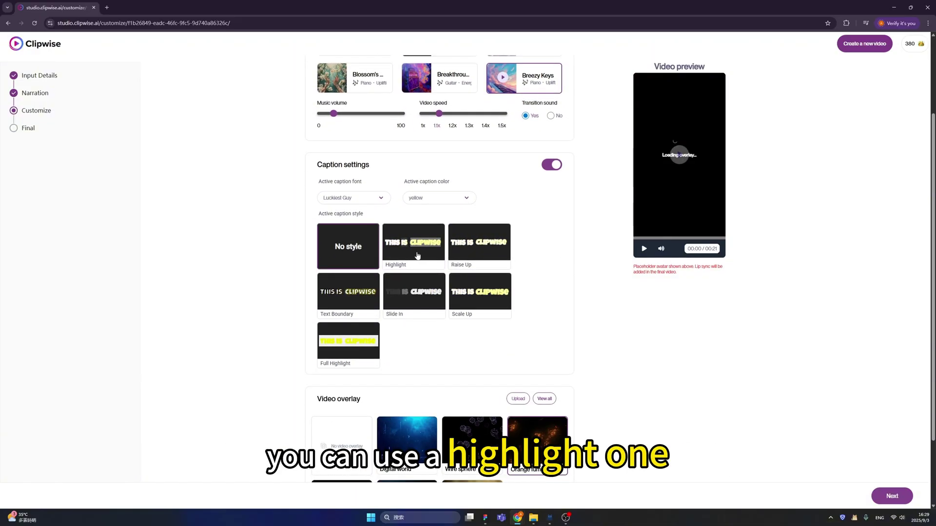
Step: Play the video preview, then return to the Clipwise dashboard
left_click(644, 249)
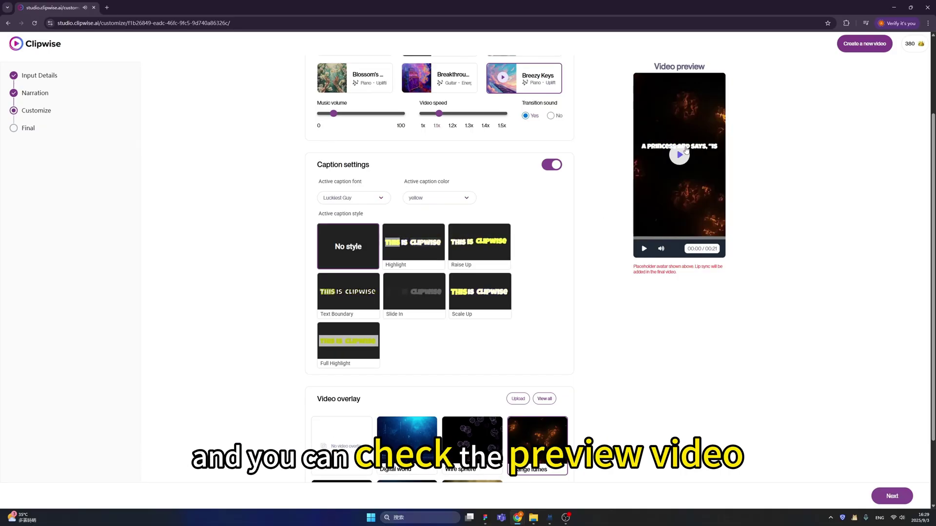
scroll(595, 250, "down", 2)
scroll(595, 250, "up", 5)
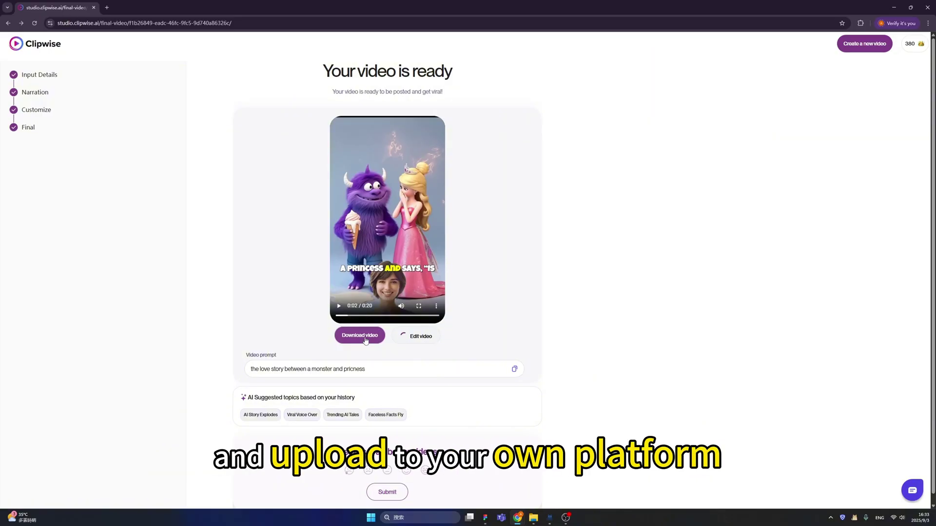
left_click(46, 44)
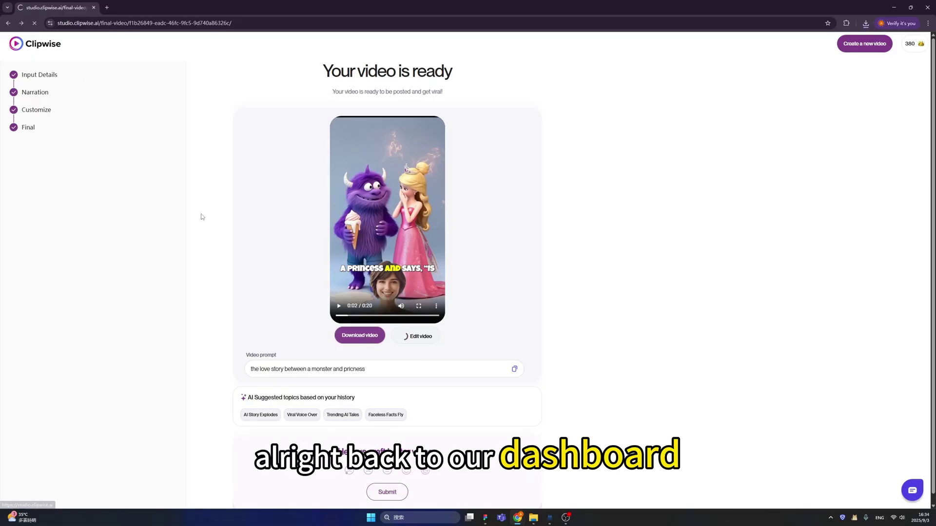